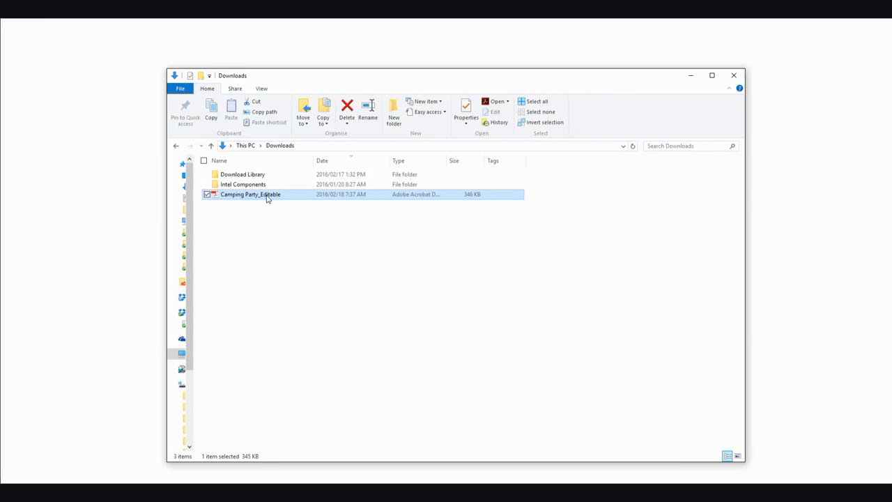
Step: Open the Camping Party_Editable PDF from the Downloads folder in Adobe Acrobat DC
right_click(267, 199)
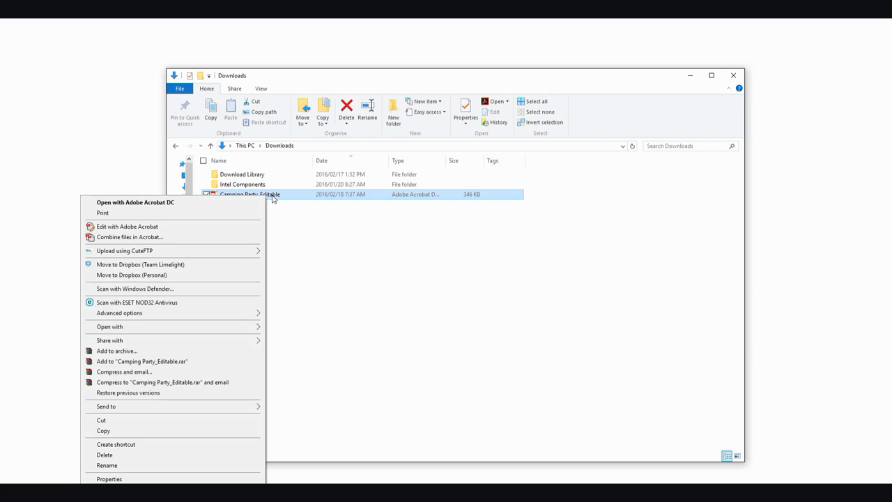
click(233, 203)
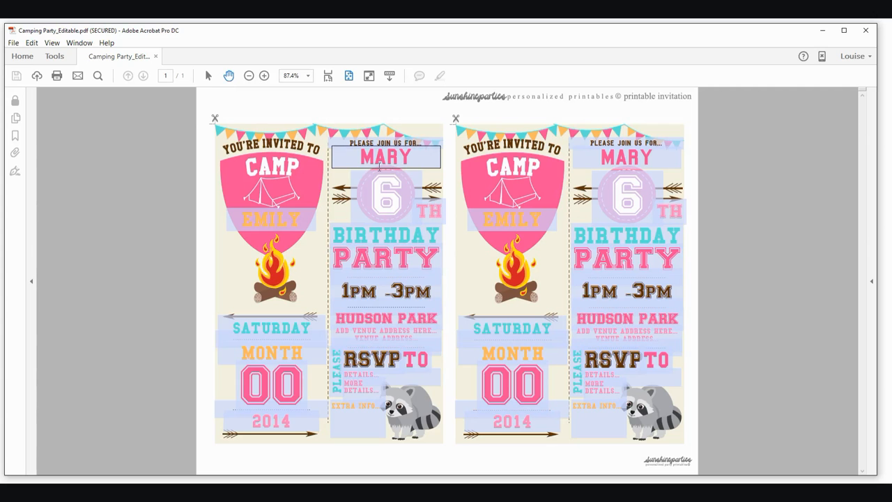
Step: Replace the child's name under "Please join us for..." on the first invitation with the new name and commit it
drag(358, 156, 422, 157)
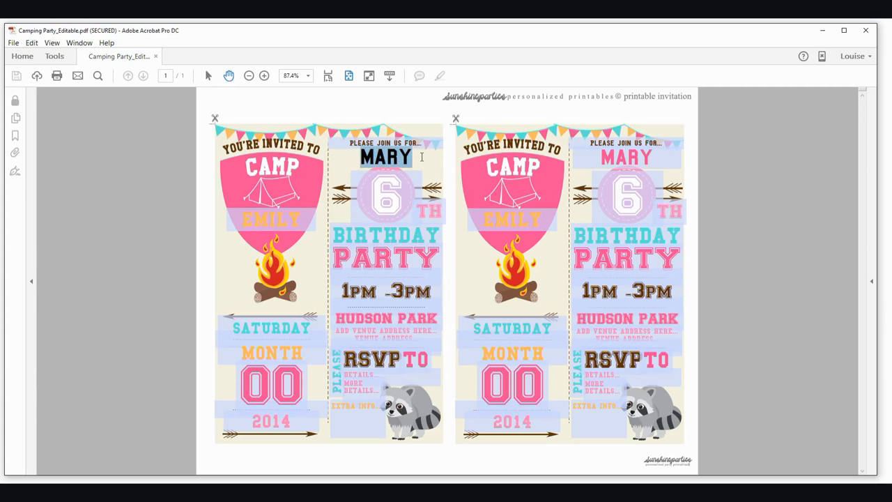
text(JESS)
click(442, 139)
click(419, 104)
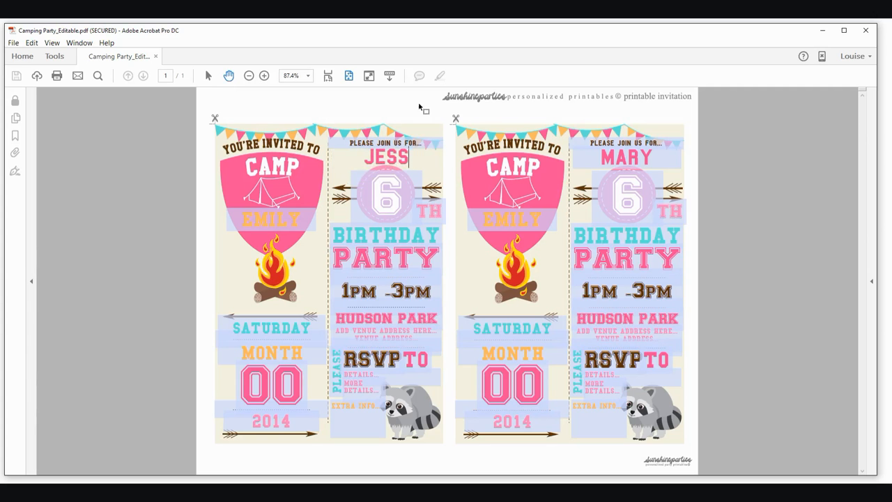
click(385, 143)
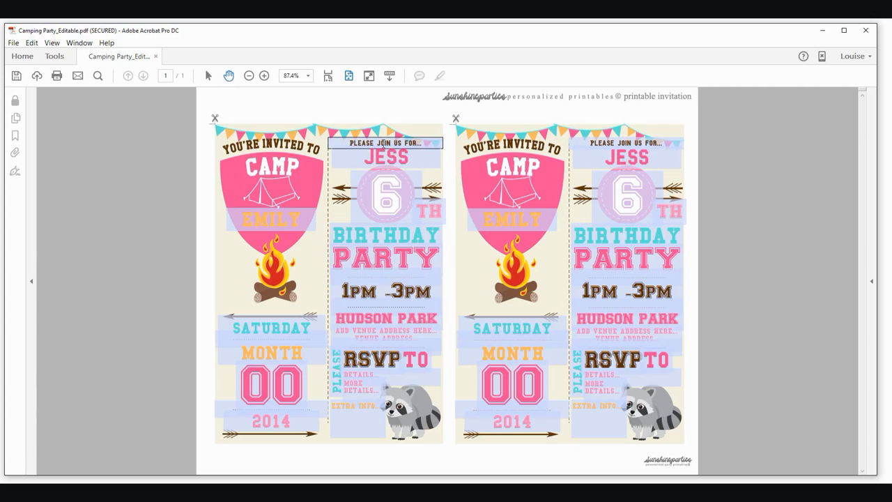
click(639, 164)
Step: Select the new name on the first invitation, show the form field text properties and center-align the text
click(370, 153)
drag(365, 156, 431, 161)
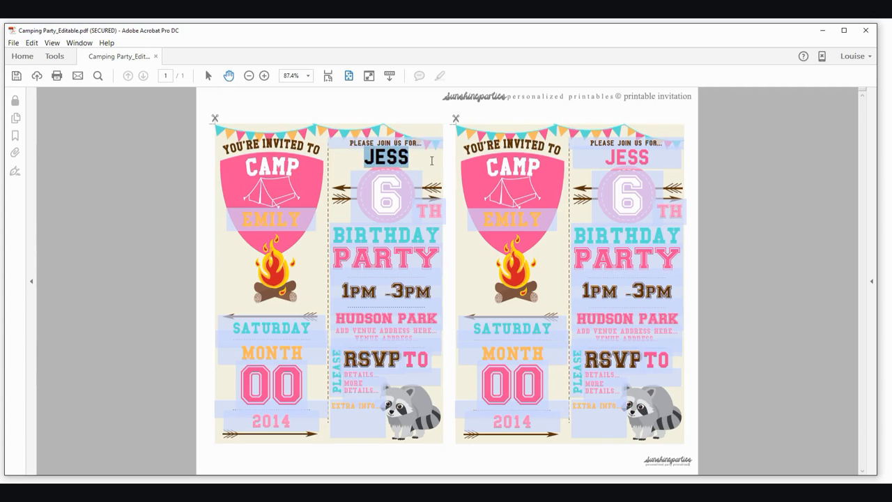
key(ctrl+e)
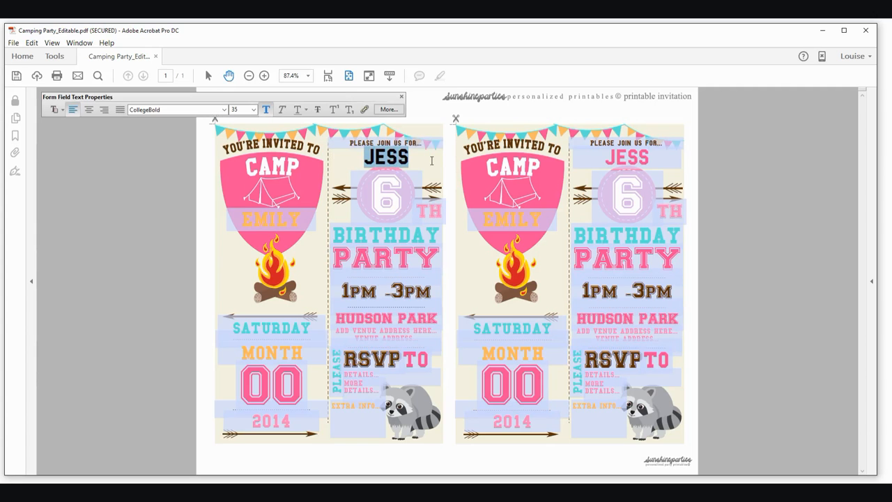
click(88, 109)
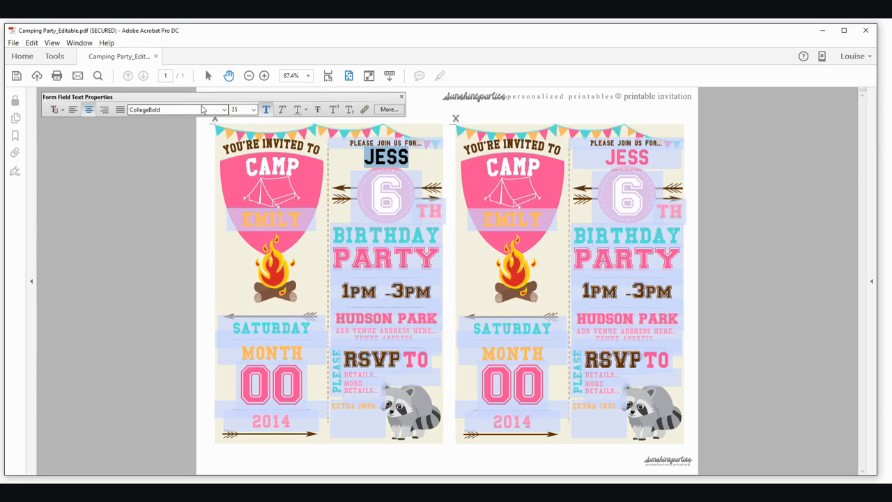
Step: Change the text color of the name under "Please join us for..." to yellow-green
click(61, 112)
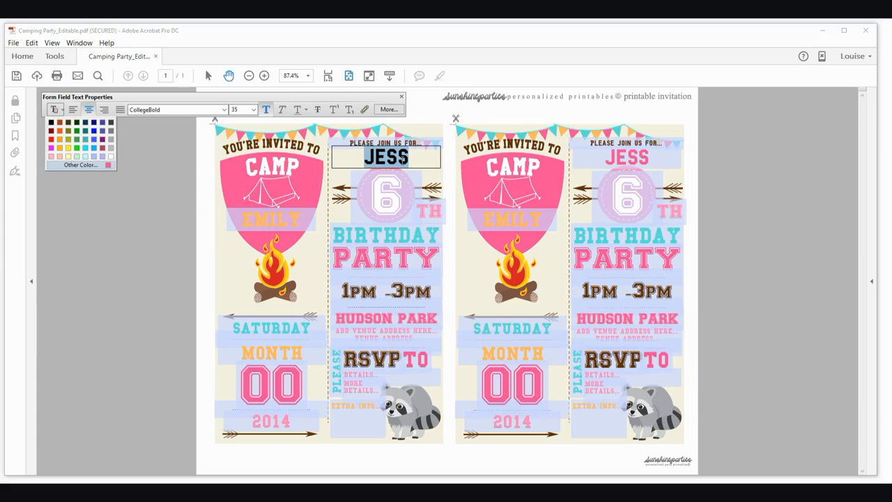
click(413, 158)
drag(413, 159, 364, 158)
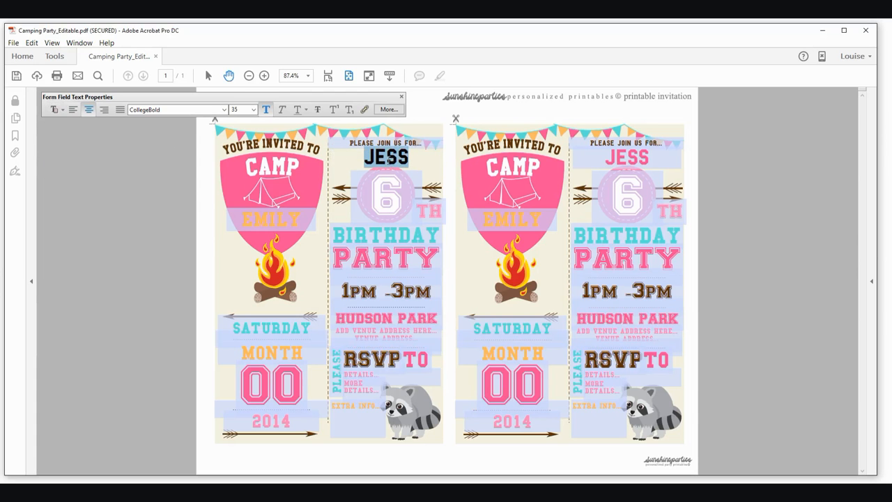
click(62, 111)
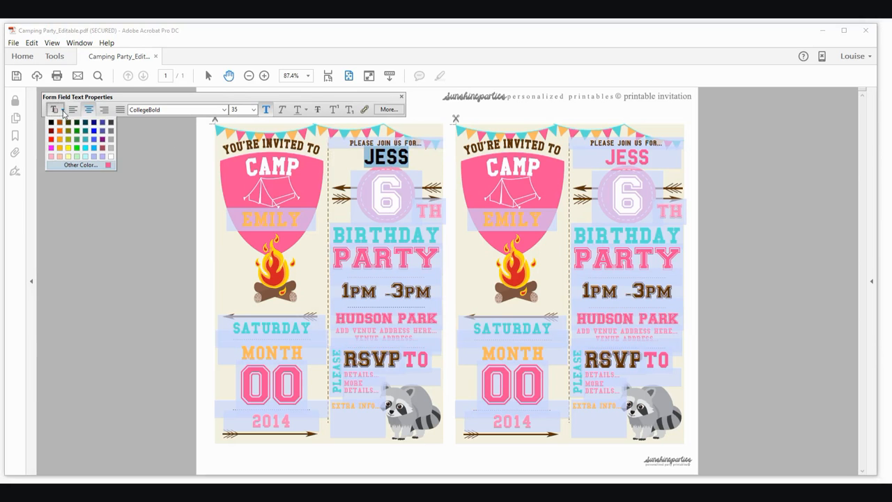
click(68, 143)
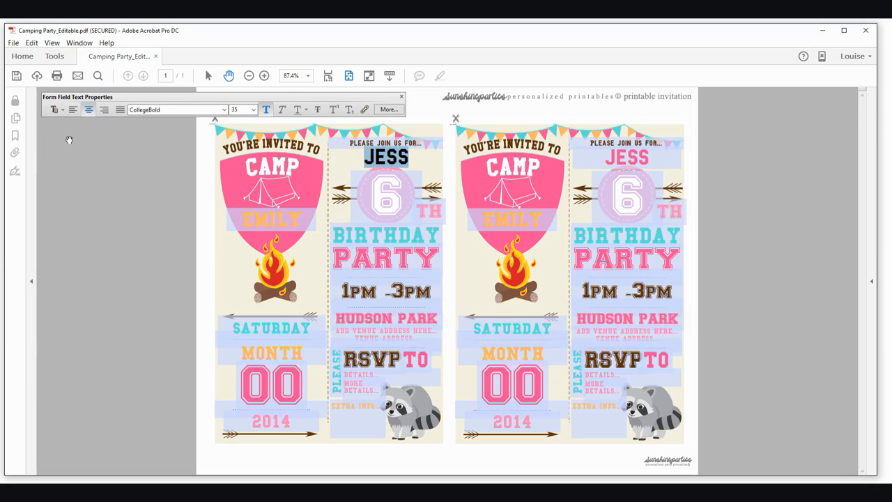
click(422, 159)
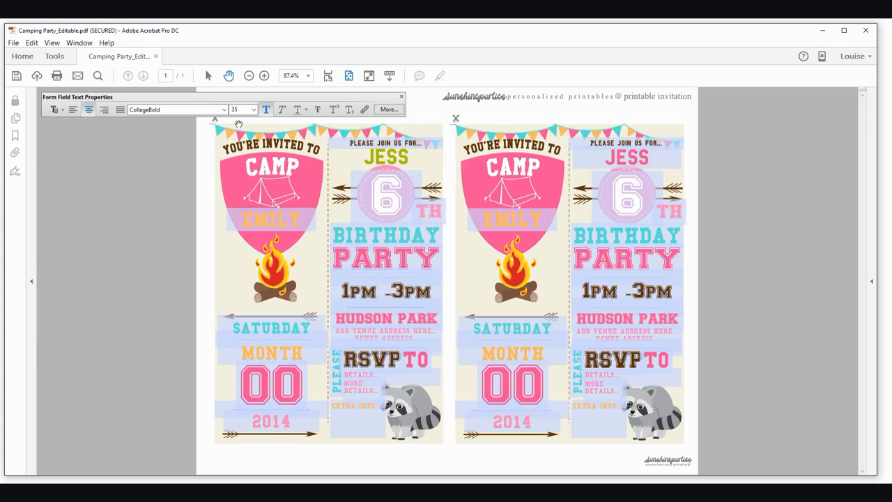
Step: Review the available font sizes for the name text without changing the size
key(ctrl+a)
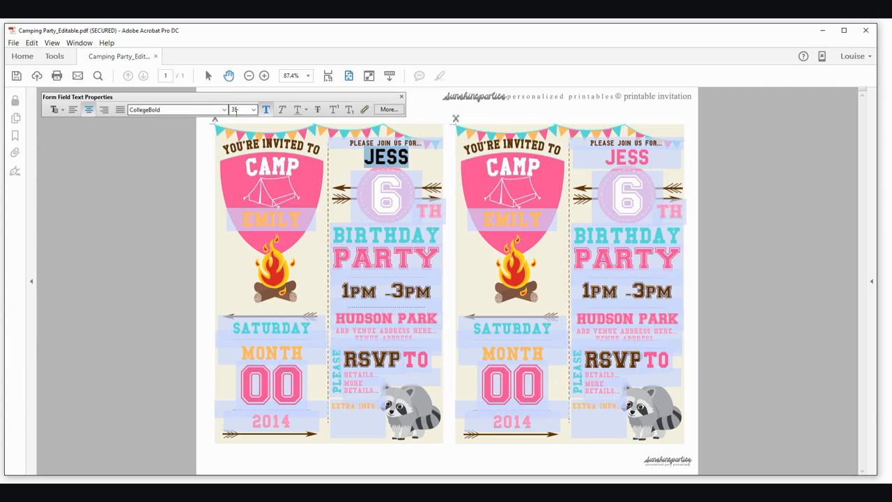
click(428, 160)
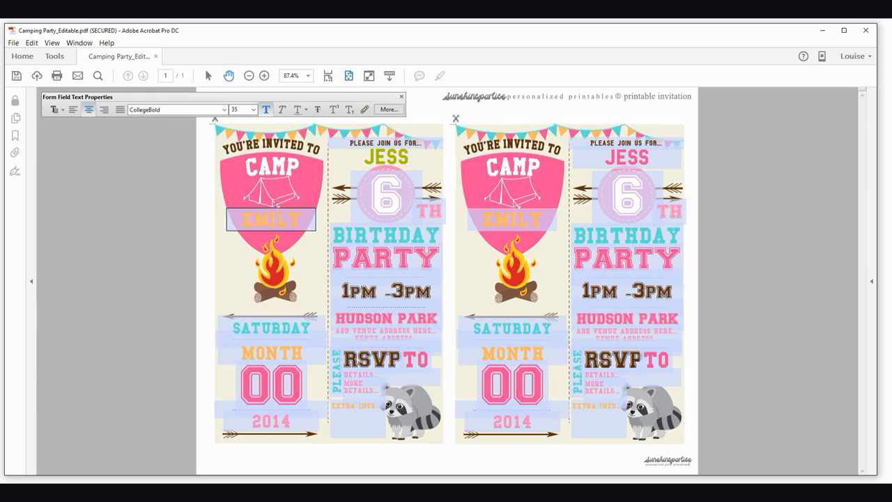
click(252, 110)
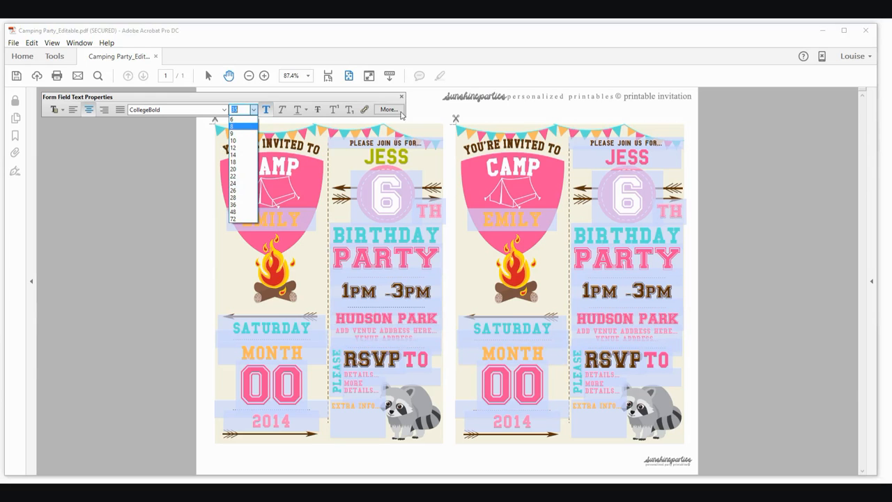
click(421, 113)
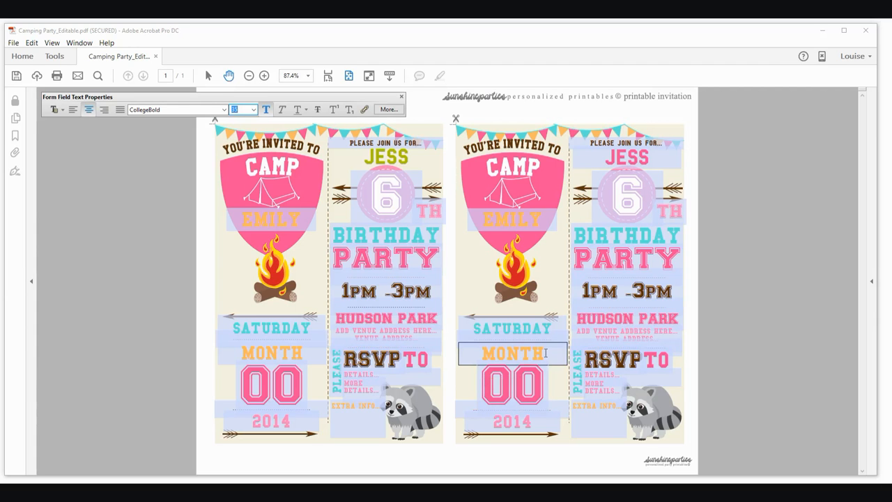
click(563, 335)
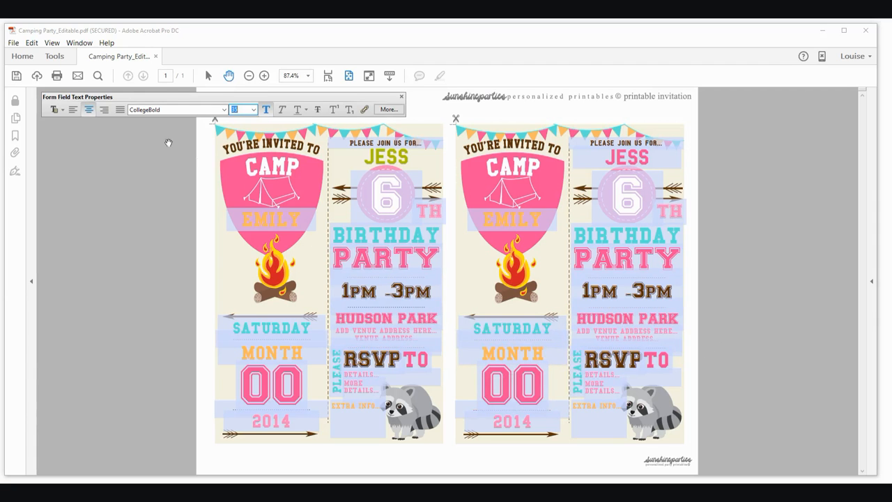
Step: Turn off the border hover color for fields in the Forms preferences and leave the name field
click(30, 44)
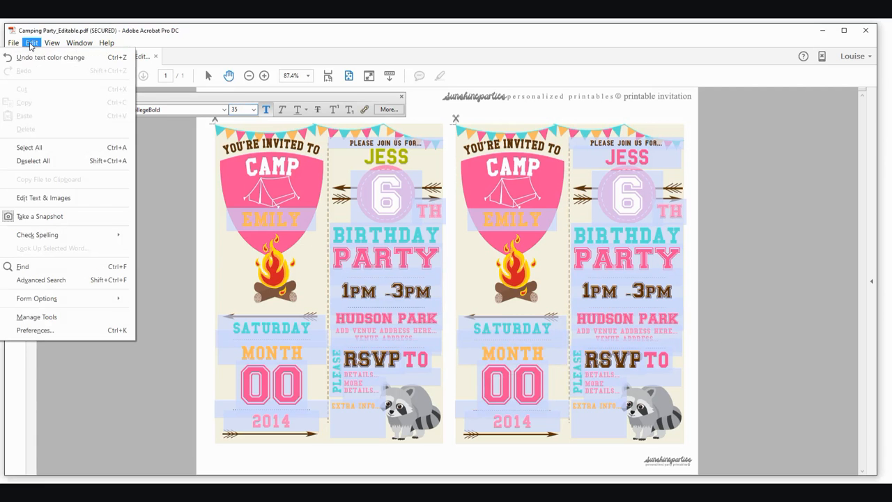
click(34, 331)
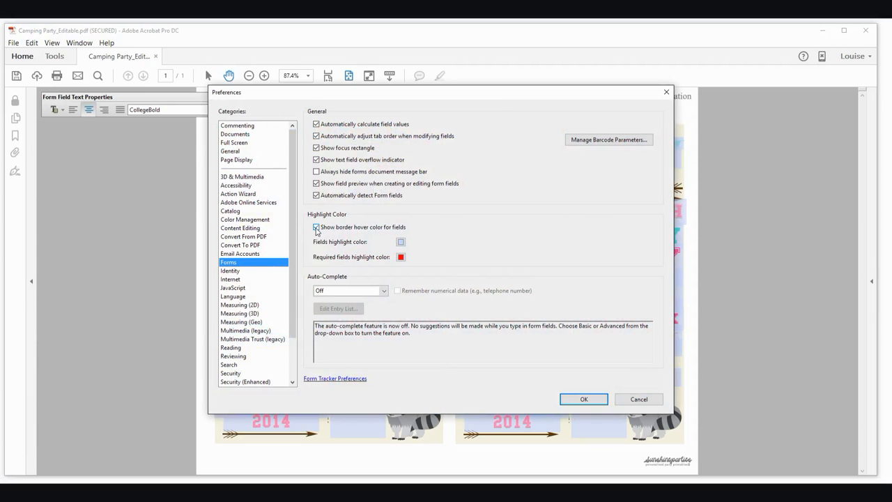
click(316, 228)
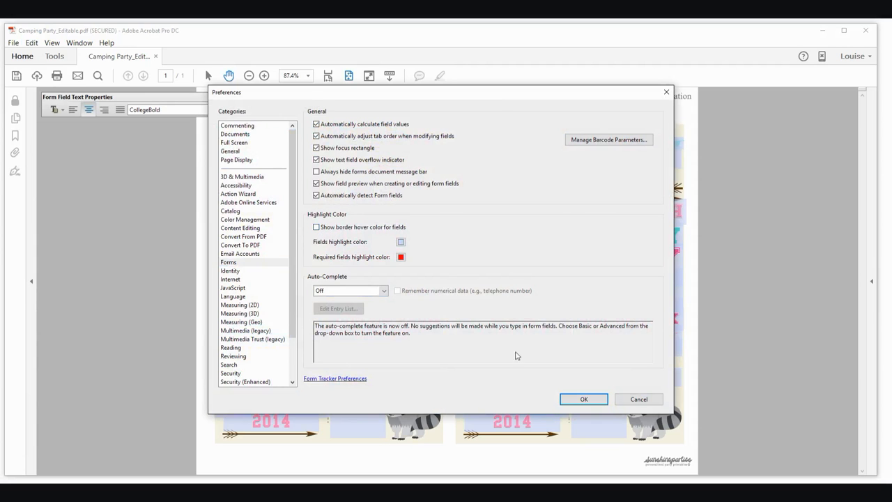
click(589, 402)
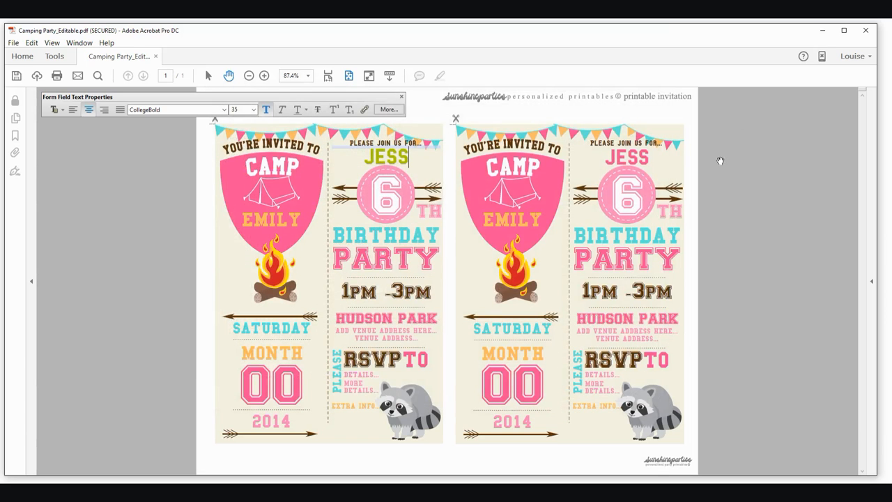
click(566, 117)
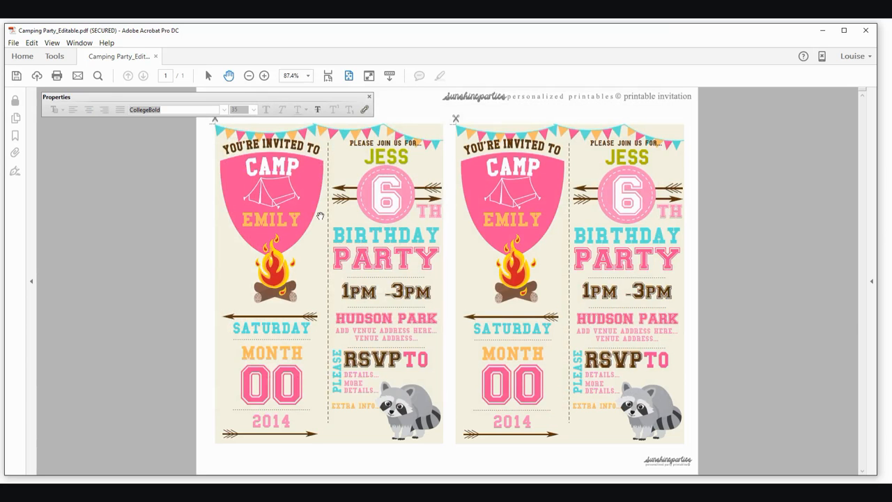
Step: Save the invitation as a new PDF on the Desktop, adding an underscore and the child's name to Camping Party_Editable
click(13, 42)
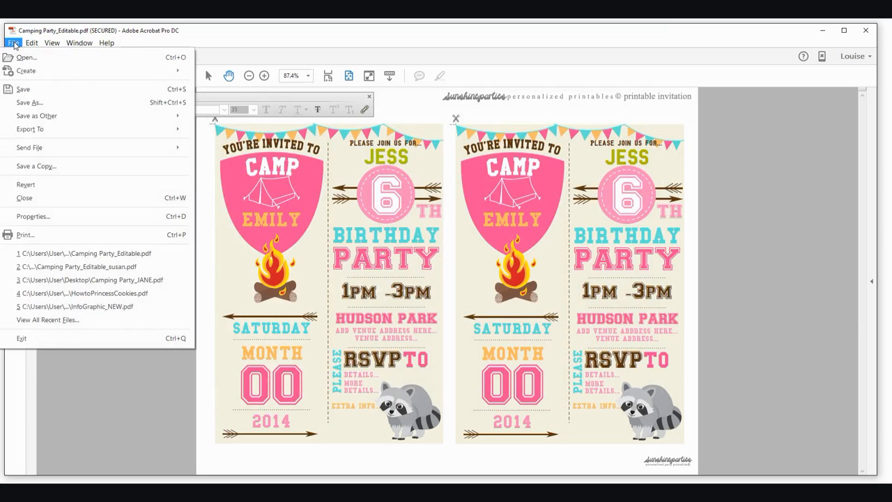
click(39, 102)
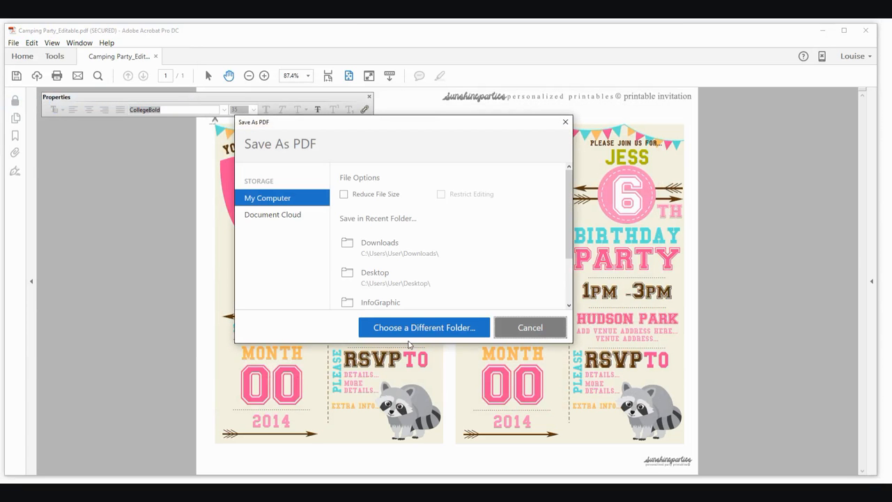
click(383, 278)
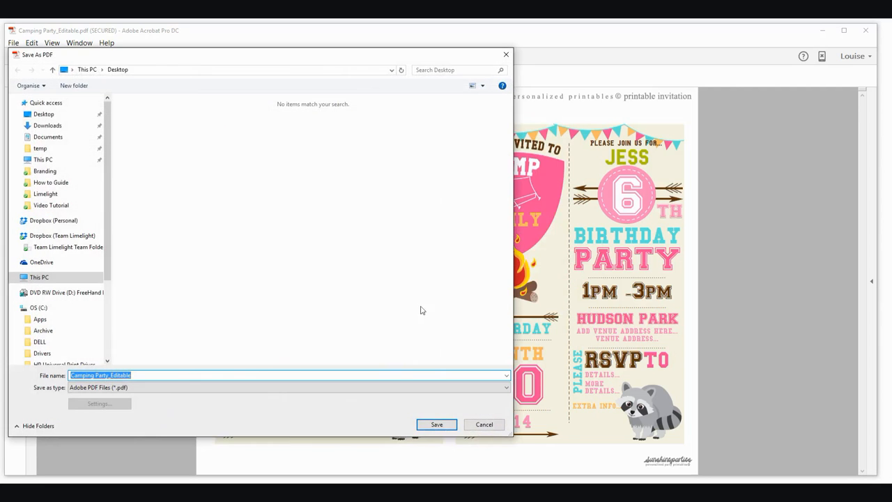
click(148, 374)
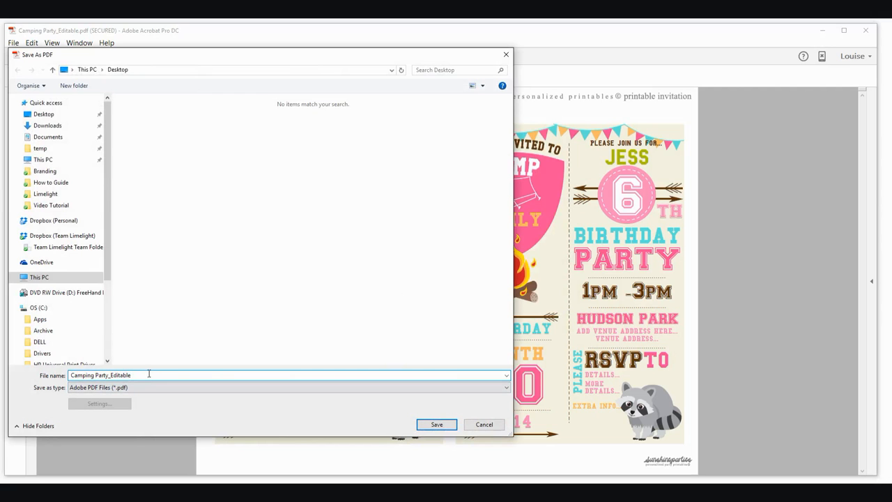
text(_Jess)
click(437, 425)
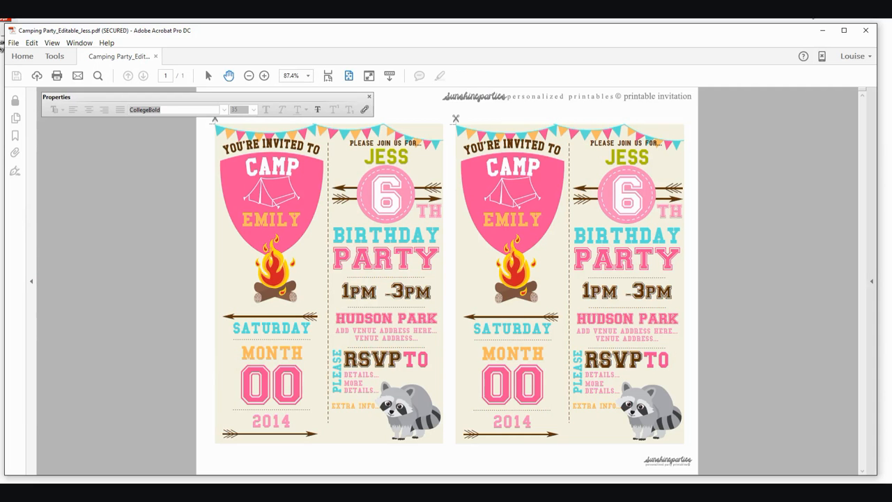
Step: Close the invitation, move the saved PDF's icon further onto the desktop and reopen the file
click(865, 30)
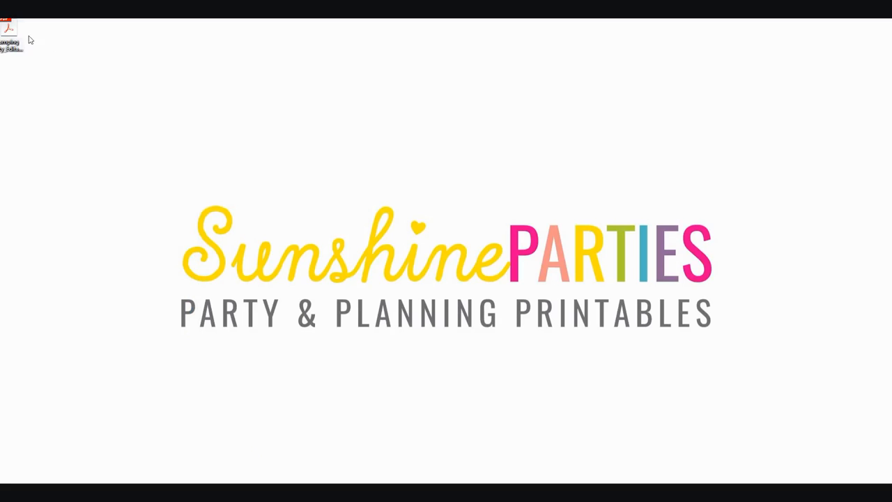
drag(14, 32, 56, 64)
double_click(43, 82)
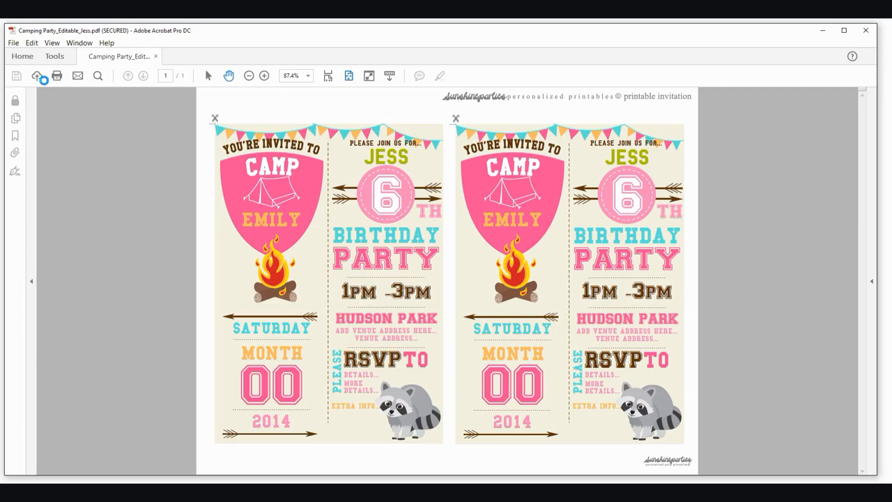